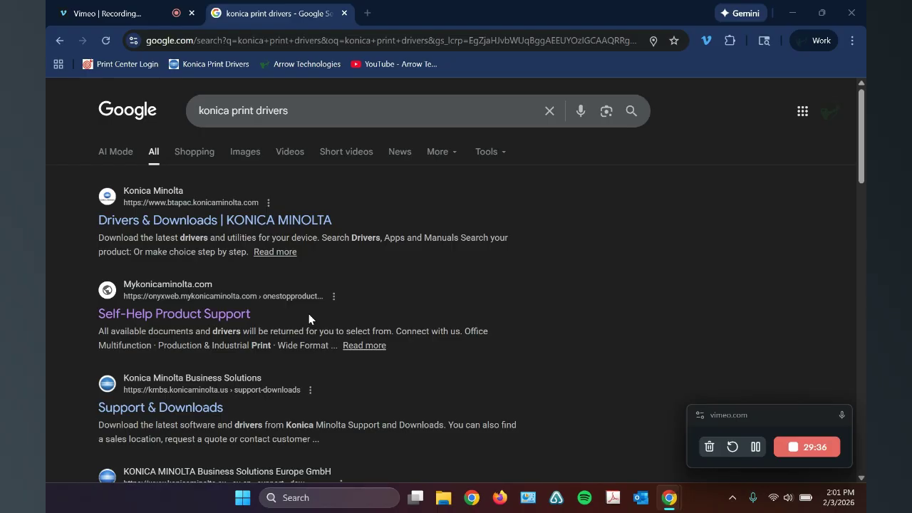
# Step: Open the Self-Help Product Support page from the search results and find the bizhub C360i with a quick search for C360i
pyautogui.moveTo(299, 109); pyautogui.dragTo(197, 112)
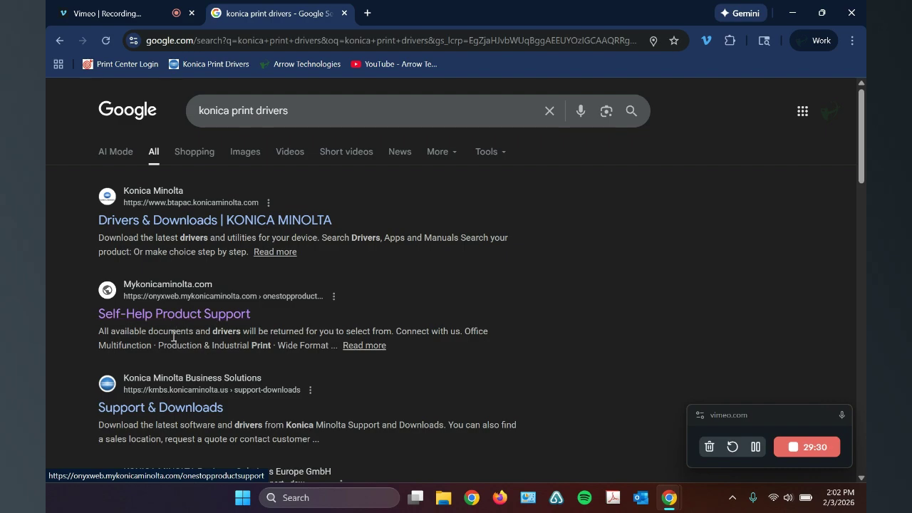
pyautogui.click(186, 316)
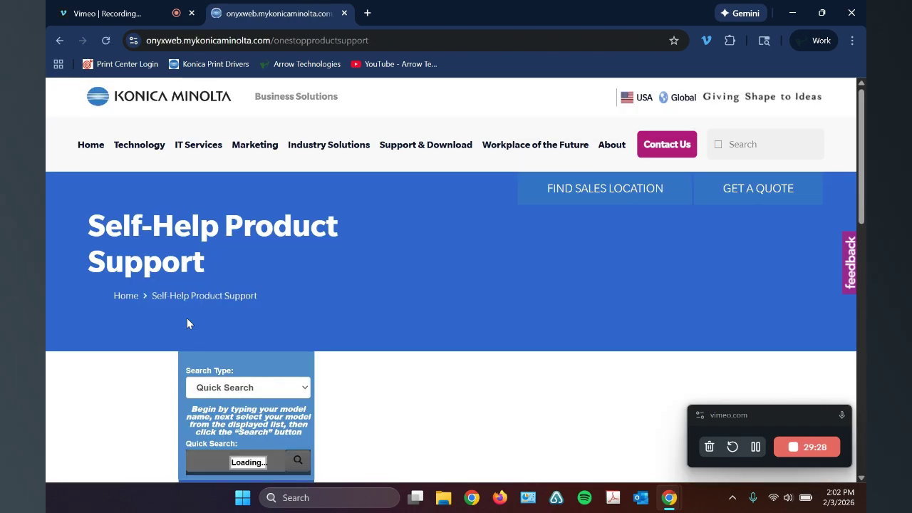
pyautogui.scroll(-1, 300, 370)
pyautogui.click(159, 380)
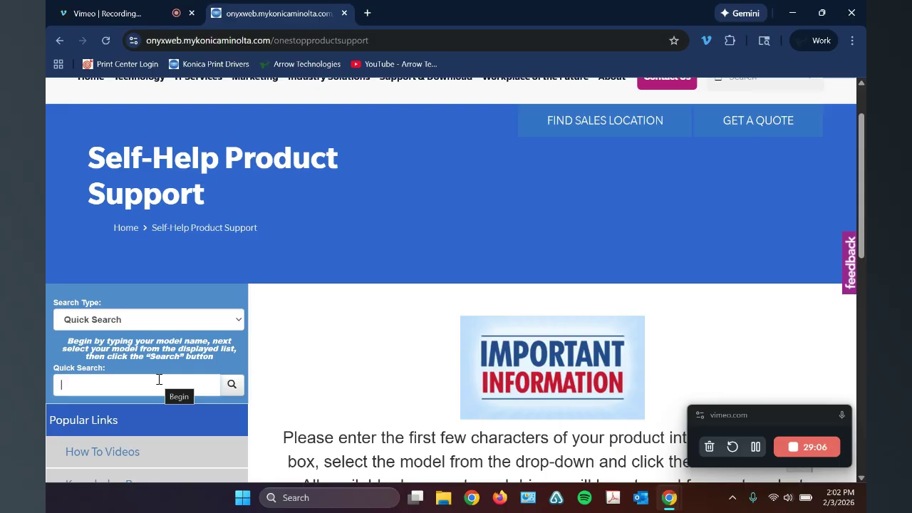
pyautogui.write('C360i')
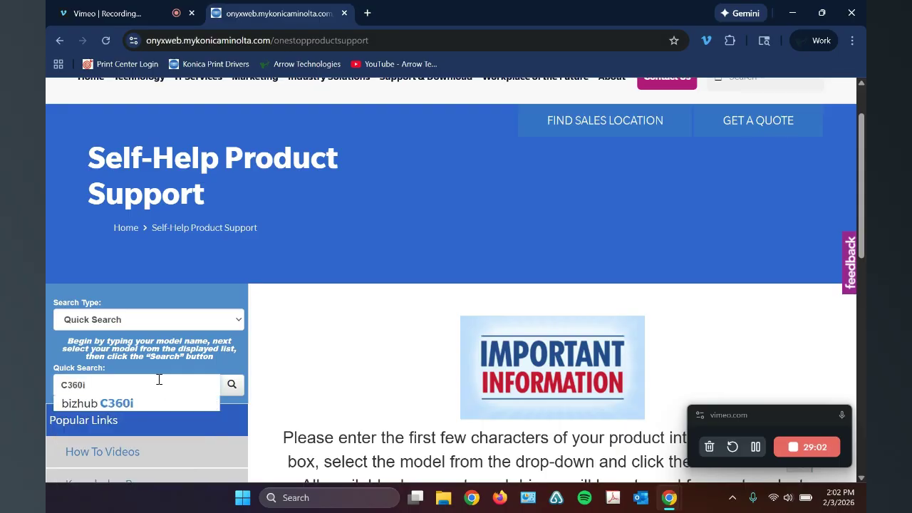
pyautogui.click(135, 404)
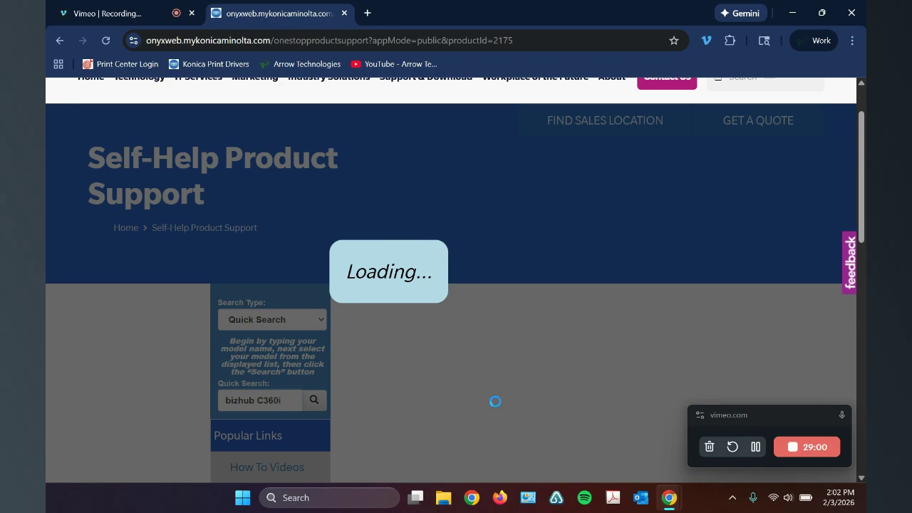
# Step: Download KM UniversalDriver_PS_PCL_FAX_3.9.913.0.zip from the Windows_11_64 Bit list of universal printer drivers for the bizhub C360i
pyautogui.scroll(-1, 495, 402)
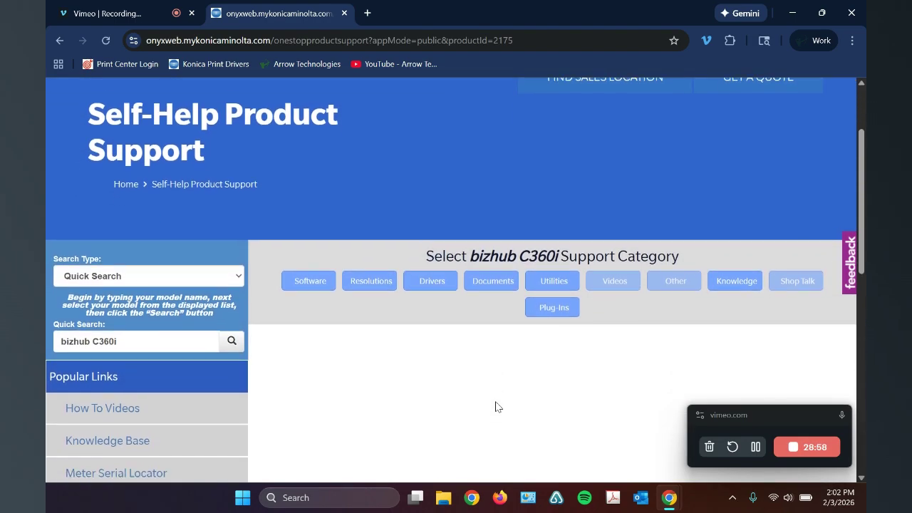
pyautogui.click(434, 277)
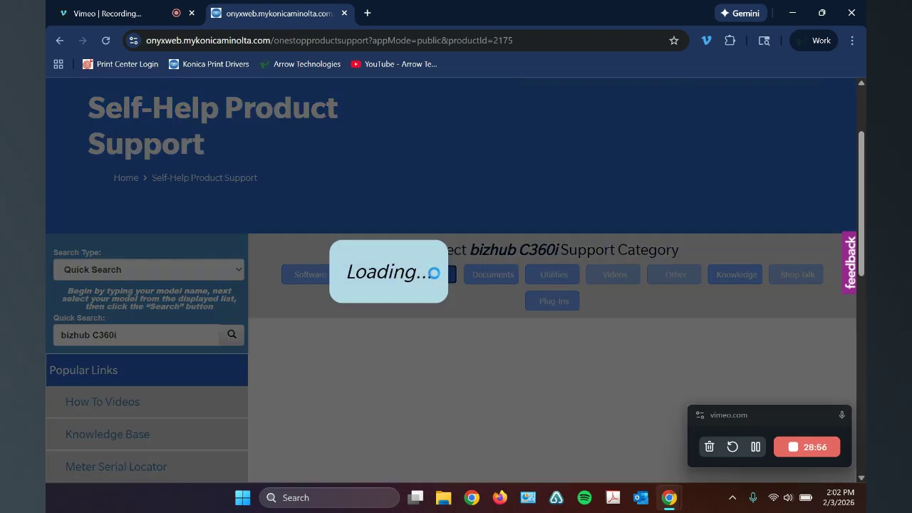
pyautogui.scroll(-2, 472, 331)
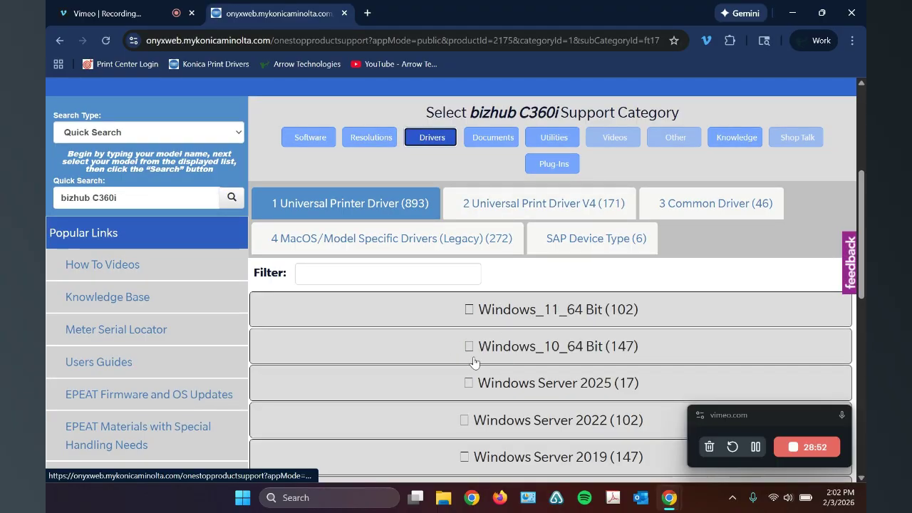
pyautogui.click(479, 309)
pyautogui.scroll(-3, 478, 311)
pyautogui.scroll(-3, 478, 311)
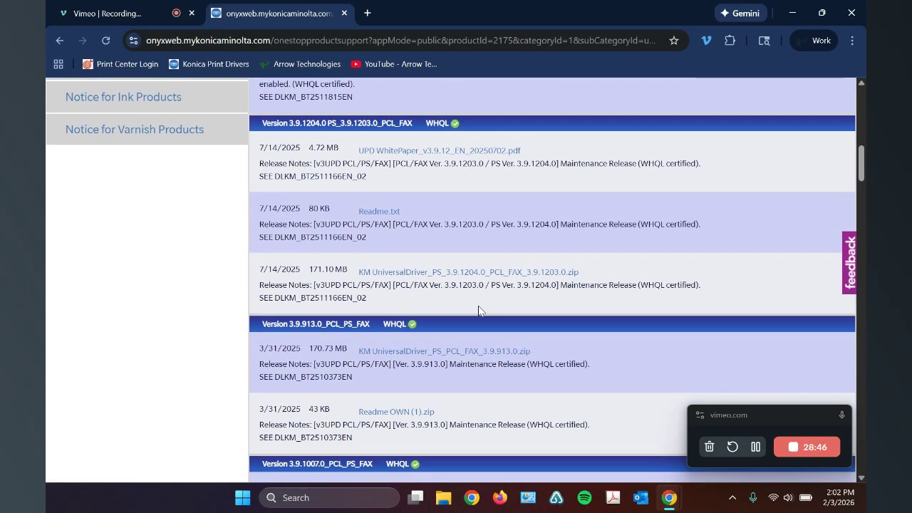
pyautogui.scroll(-2, 499, 403)
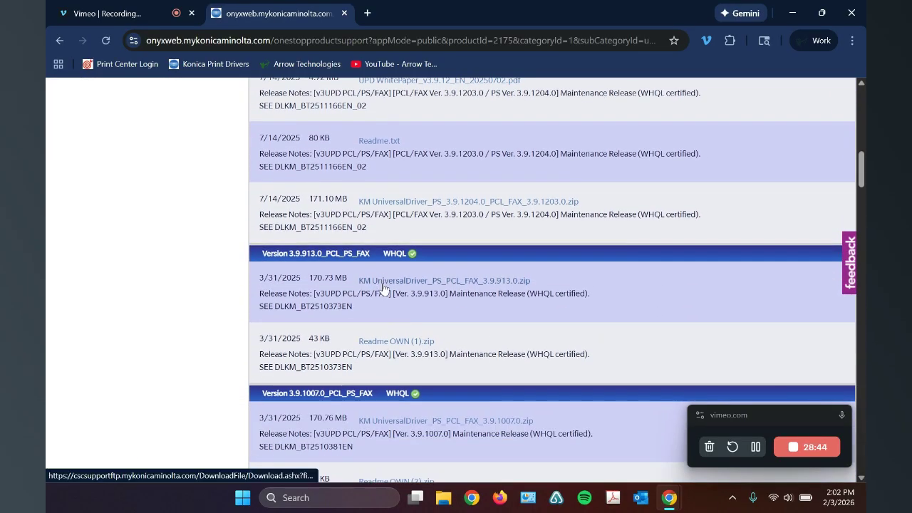
pyautogui.click(474, 283)
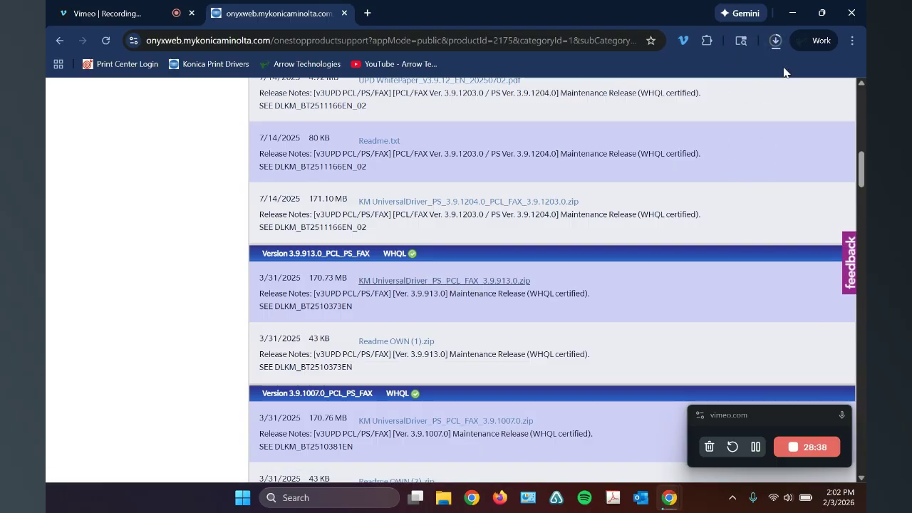
# Step: Show the newly downloaded universal driver archive in its Downloads folder in File Explorer
pyautogui.click(777, 44)
pyautogui.moveTo(680, 110)
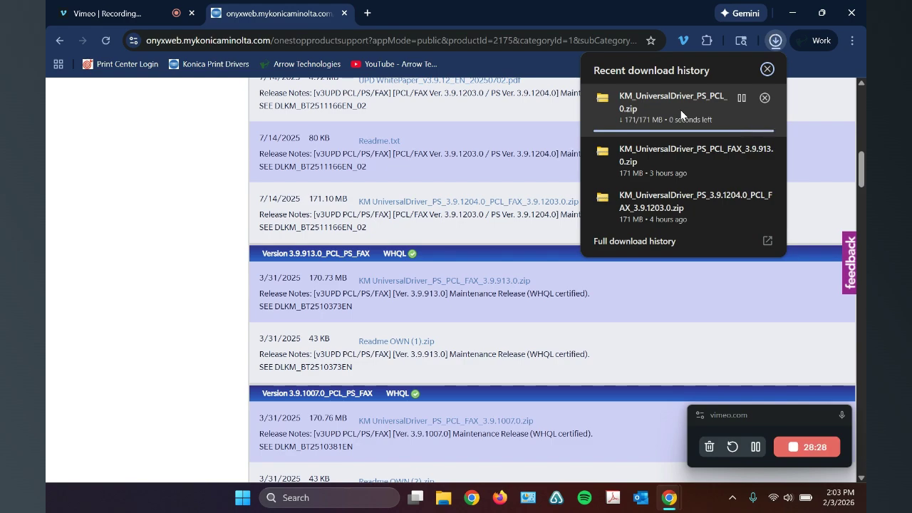
pyautogui.rightClick(662, 102)
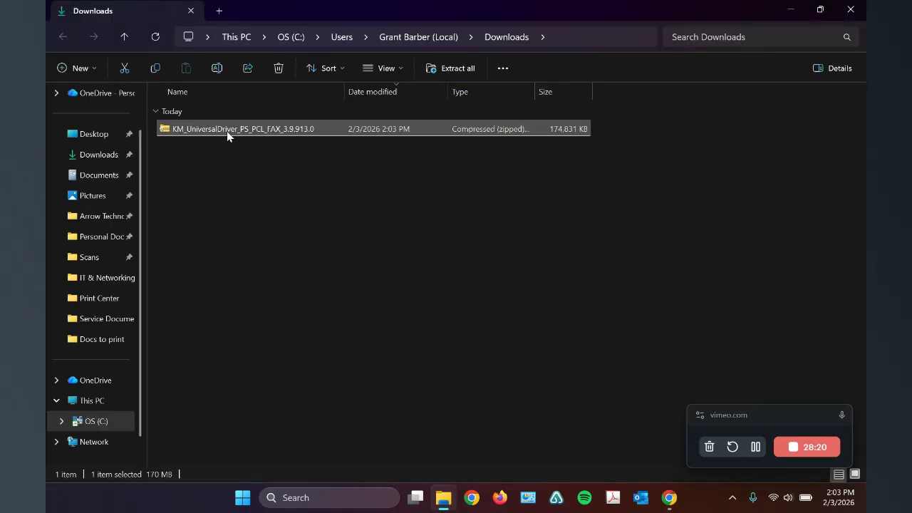
pyautogui.click(229, 129)
pyautogui.click(333, 171)
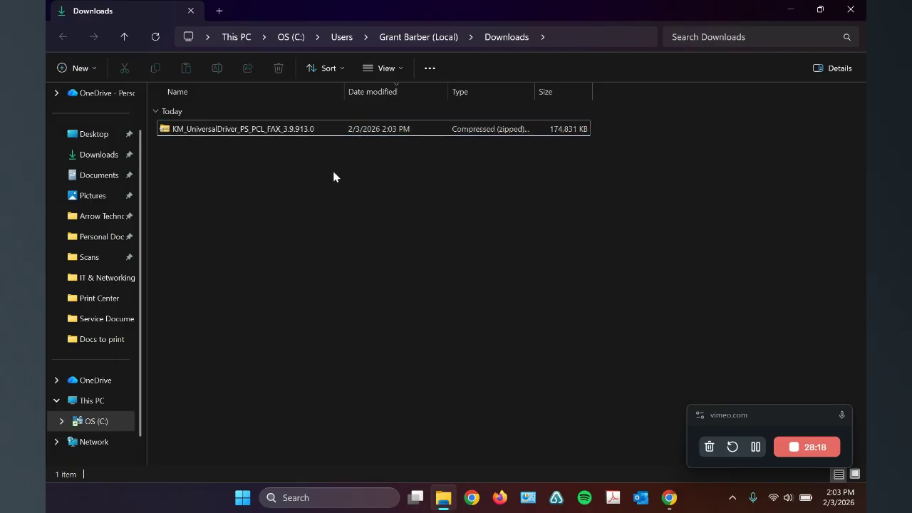
# Step: Extract all files from the KM_UniversalDriver_PS_PCL_FAX_3.9.913.0 archive into the suggested folder and show the extracted files when complete
pyautogui.click(308, 132)
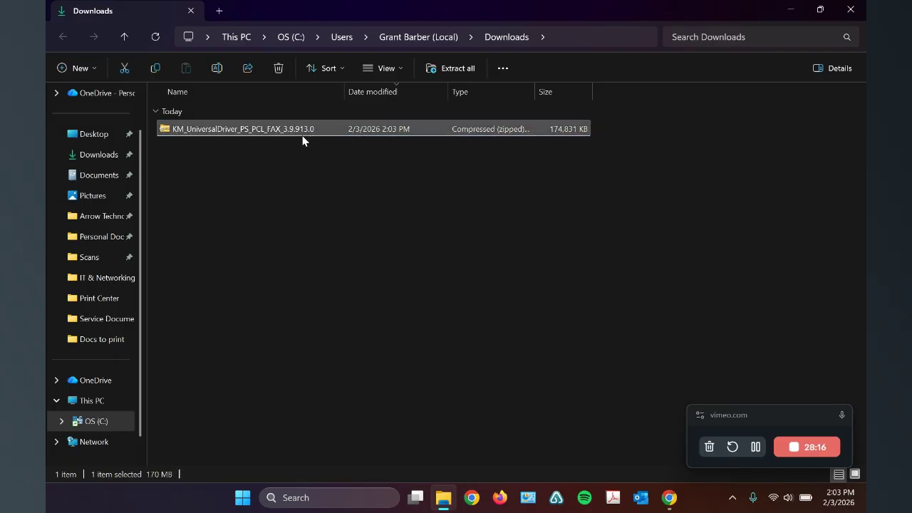
pyautogui.rightClick(285, 129)
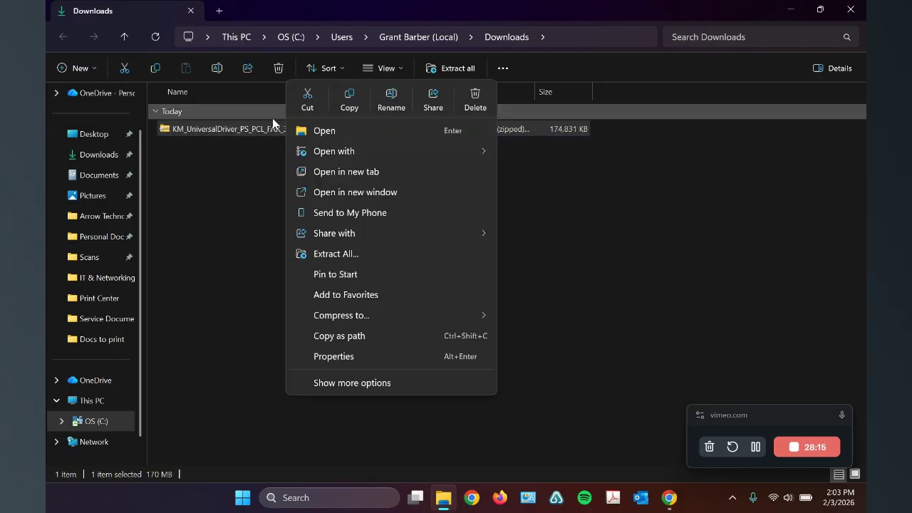
pyautogui.click(375, 251)
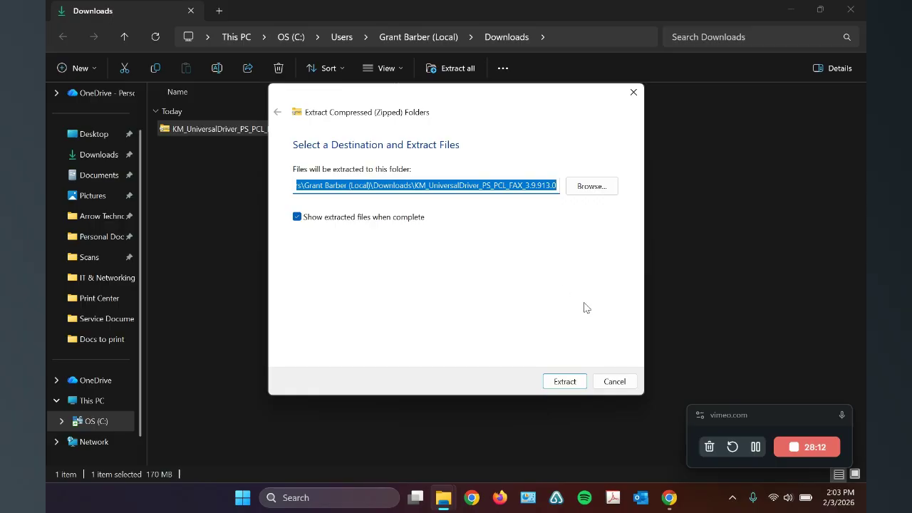
pyautogui.click(562, 384)
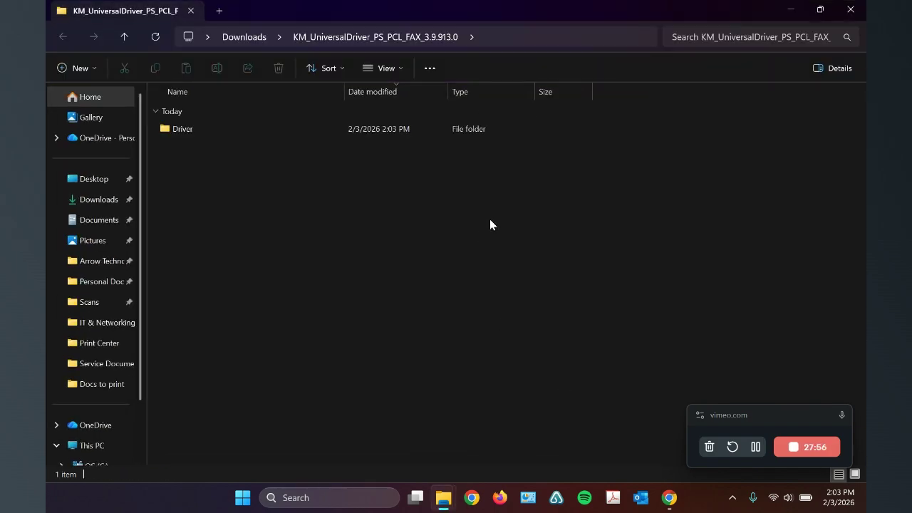
# Step: Run UPDSetup64 from the PCL folder inside the extracted Driver folder and accept the English license agreement
pyautogui.doubleClick(182, 129)
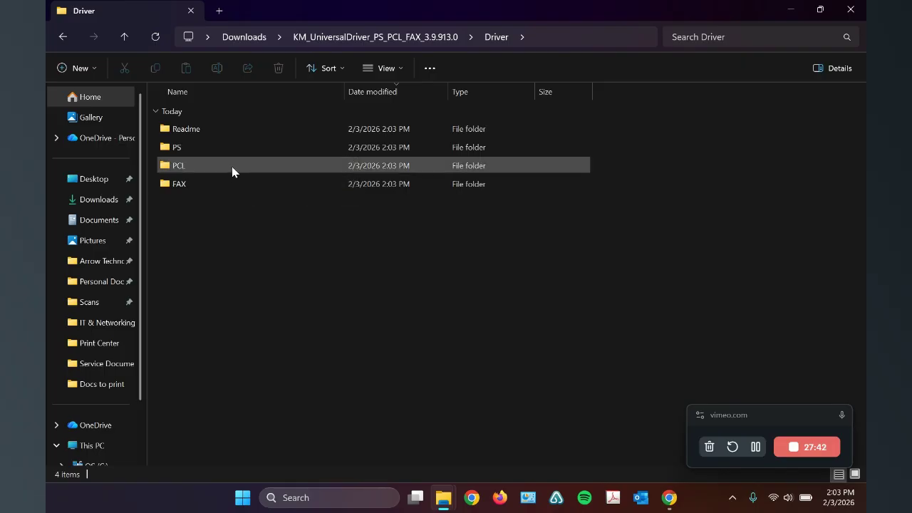
pyautogui.moveTo(231, 166)
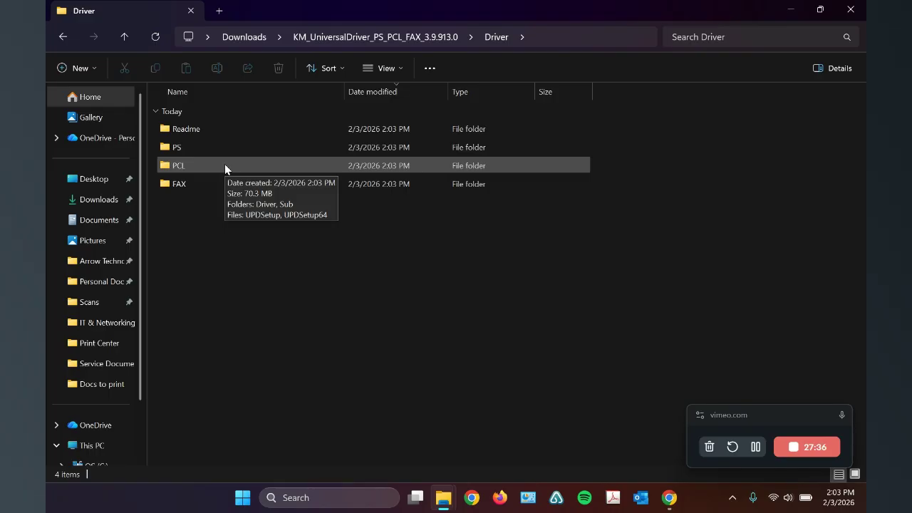
pyautogui.doubleClick(224, 165)
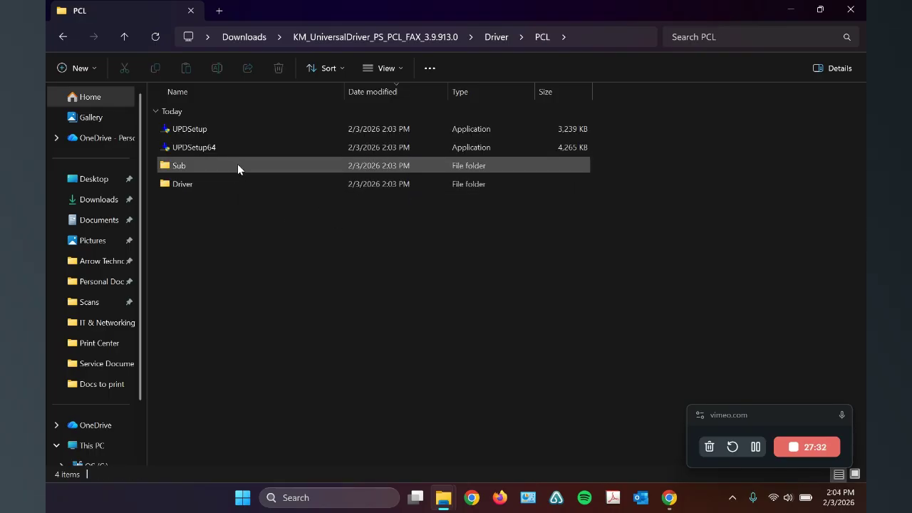
pyautogui.doubleClick(239, 150)
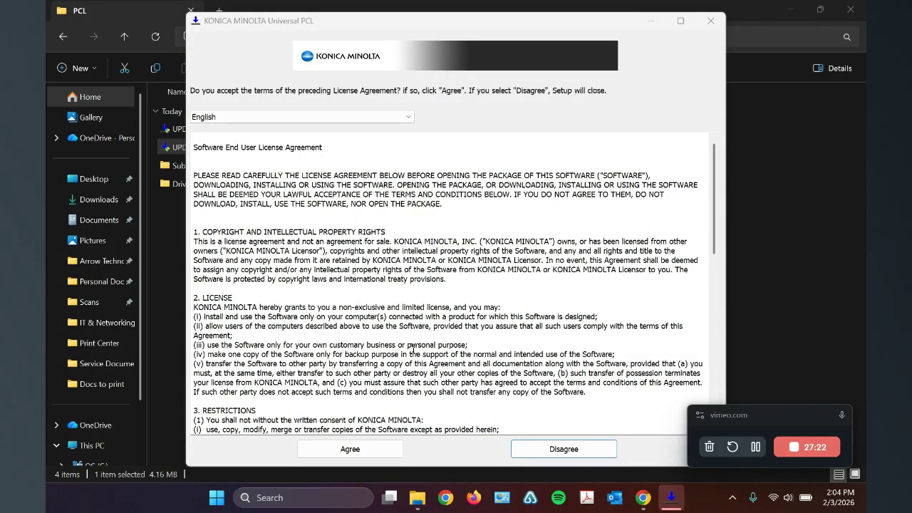
pyautogui.scroll(-15, 357, 344)
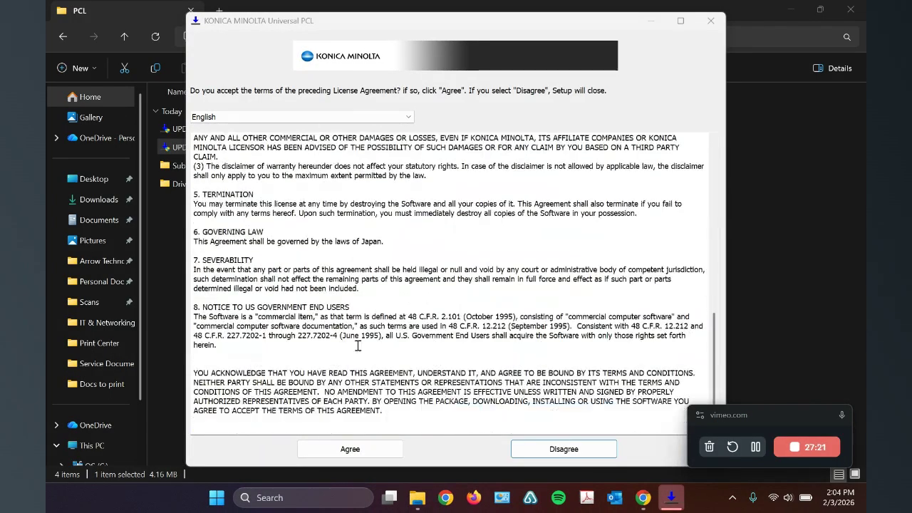
pyautogui.click(361, 448)
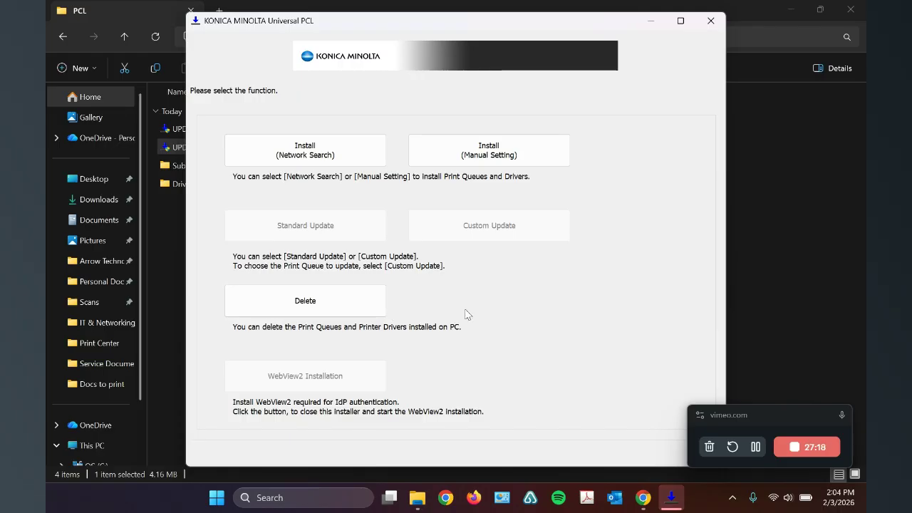
# Step: Start a network search installation, select the bizhub C450i PCL print queue and widen the Port column to show full addresses
pyautogui.click(327, 160)
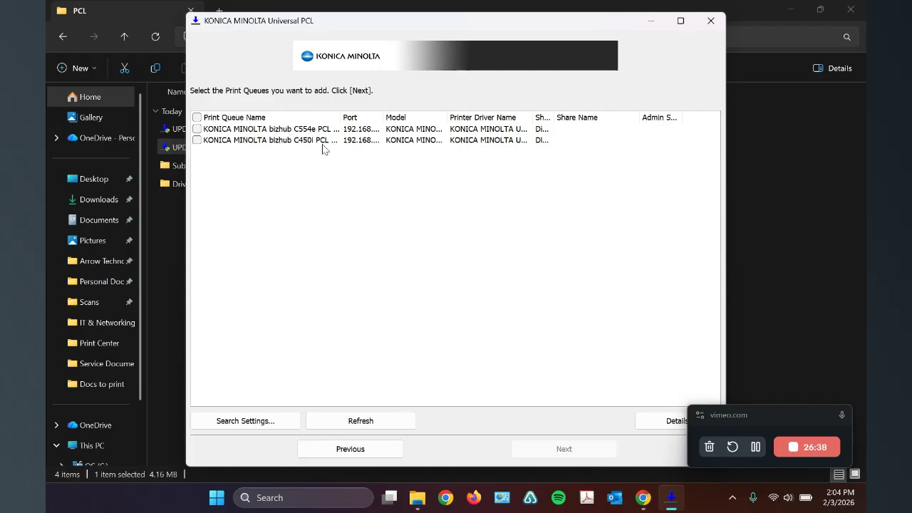
pyautogui.click(197, 140)
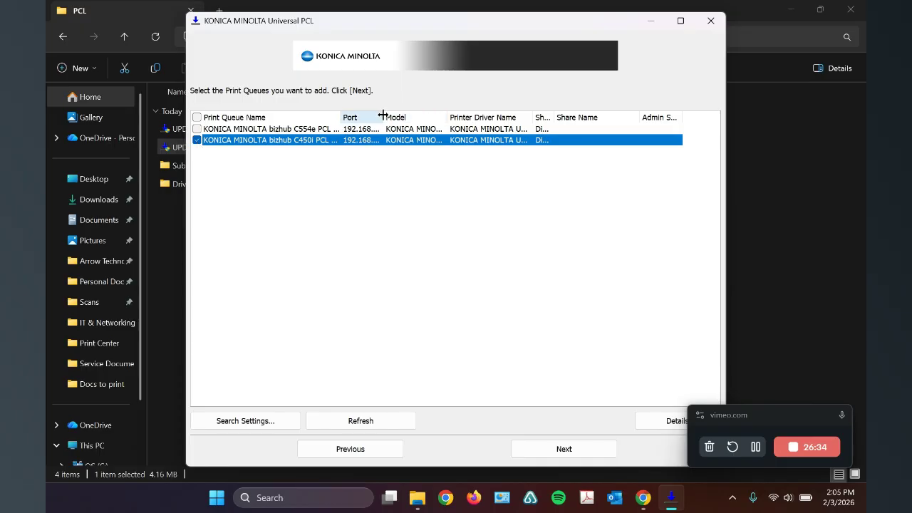
pyautogui.moveTo(383, 116); pyautogui.dragTo(410, 116)
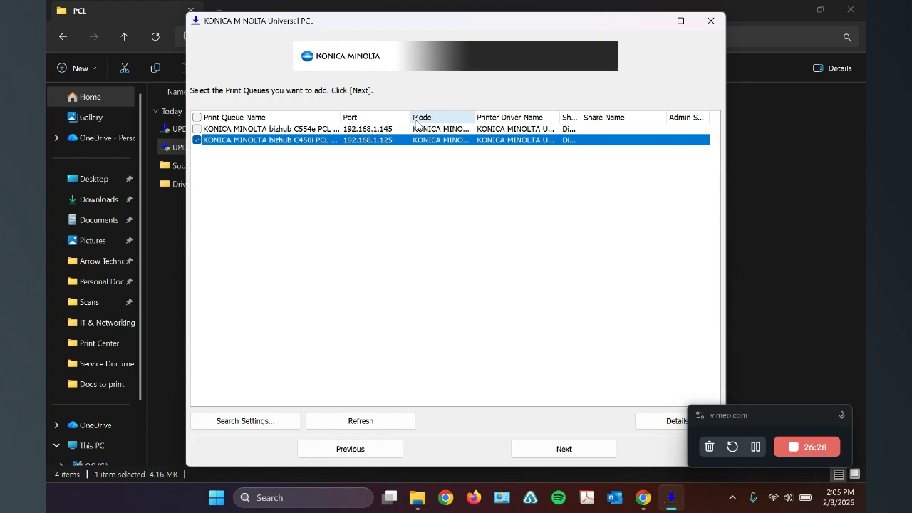
pyautogui.moveTo(410, 117)
pyautogui.mouseDown()
pyautogui.moveTo(387, 117)
pyautogui.moveTo(418, 130)
pyautogui.mouseUp()
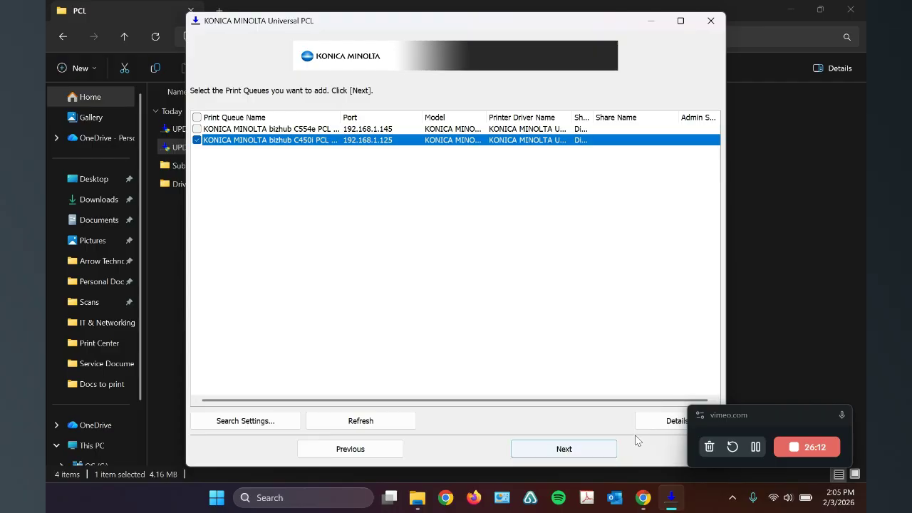
# Step: Open the C450i print queue's details and try the Gray Scale:Lock admin setting, clearing it again
pyautogui.click(665, 421)
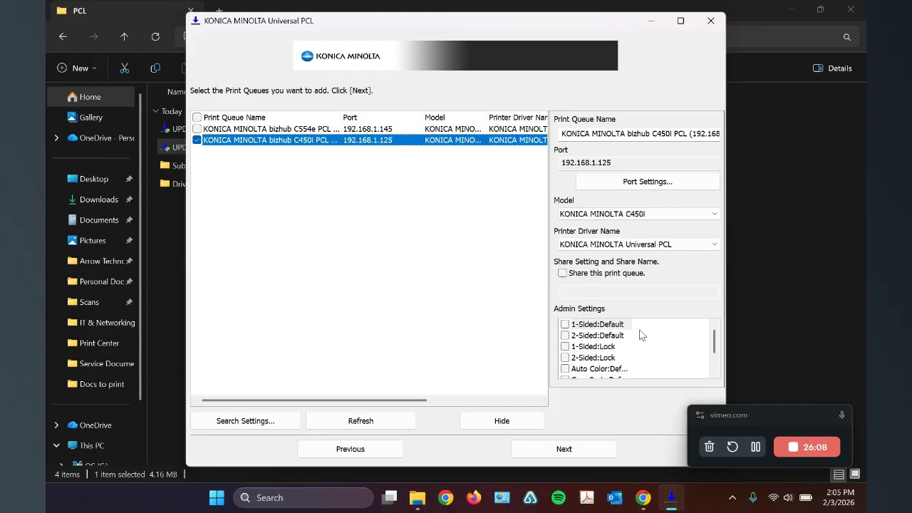
pyautogui.scroll(-2, 712, 342)
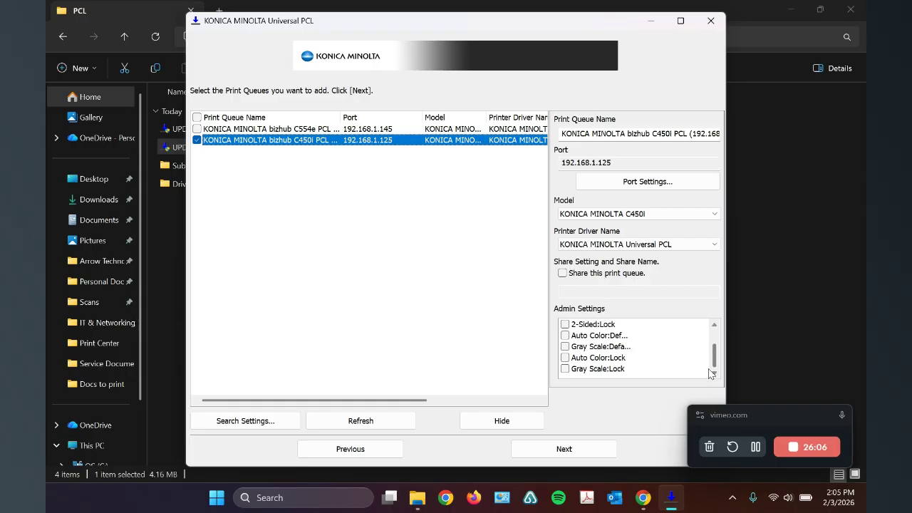
pyautogui.scroll(2, 637, 348)
pyautogui.scroll(-2, 648, 343)
pyautogui.click(566, 369)
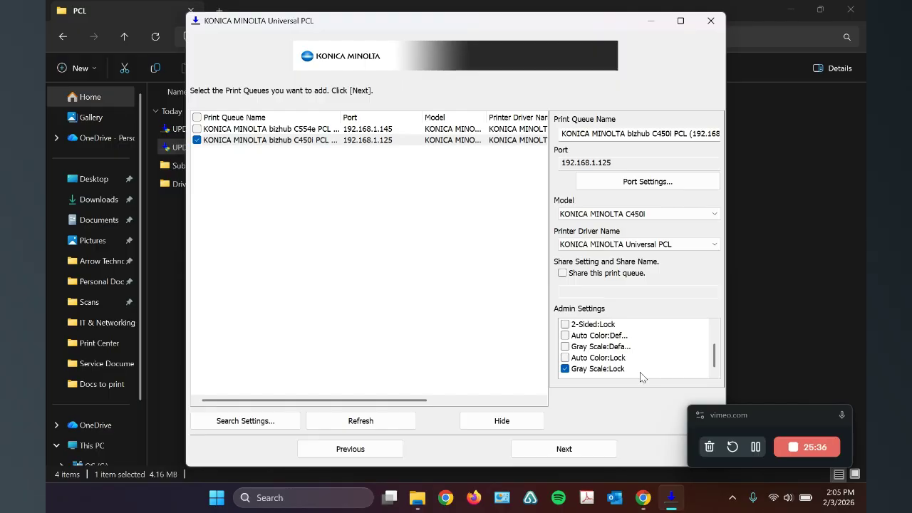
pyautogui.click(565, 369)
# Step: Enable the 1-Sided:Default admin setting for the C450i print queue, install the queue with its driver and close the installer
pyautogui.scroll(1, 599, 345)
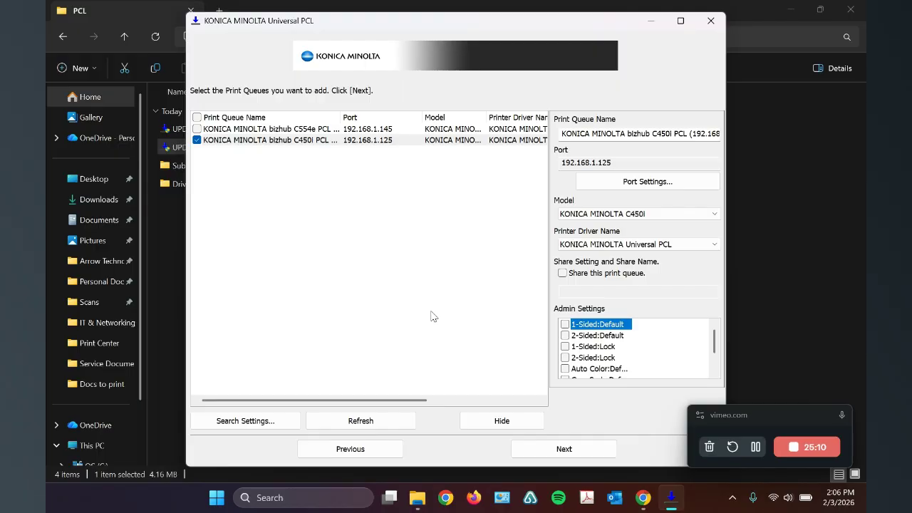
pyautogui.click(565, 325)
pyautogui.click(570, 452)
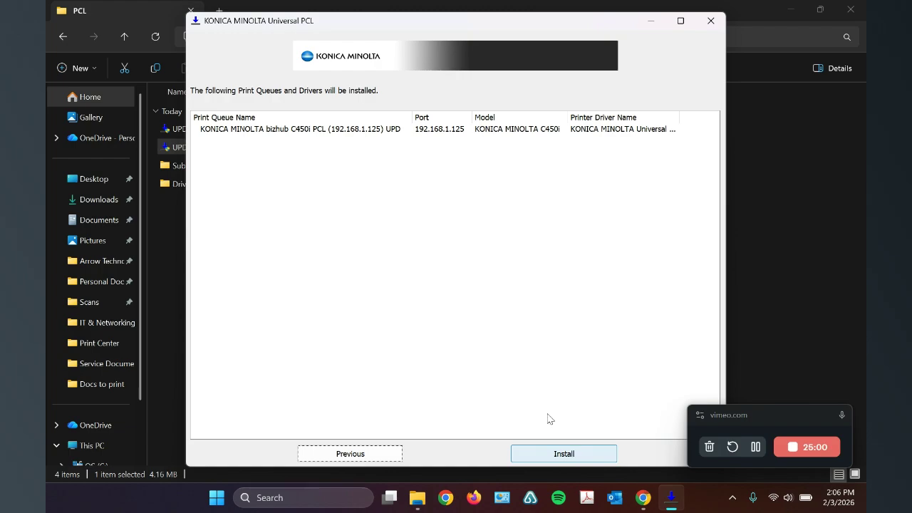
pyautogui.click(579, 455)
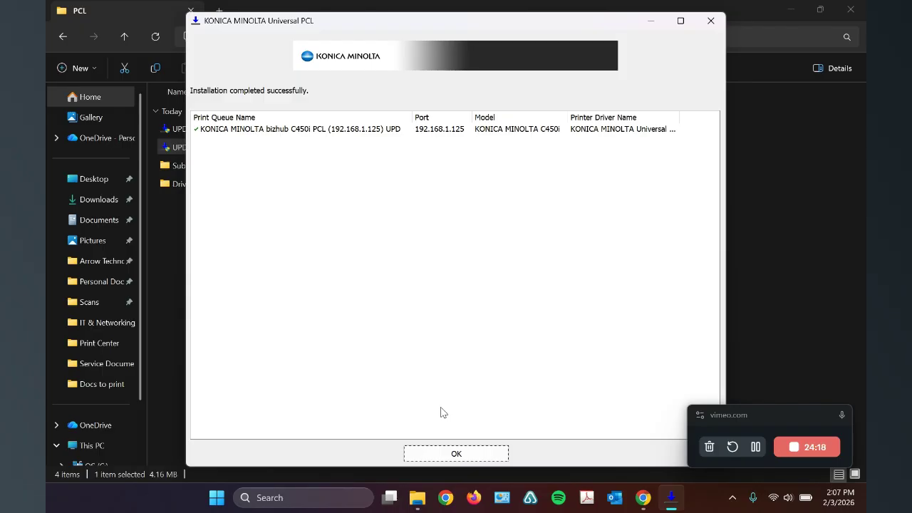
pyautogui.click(474, 453)
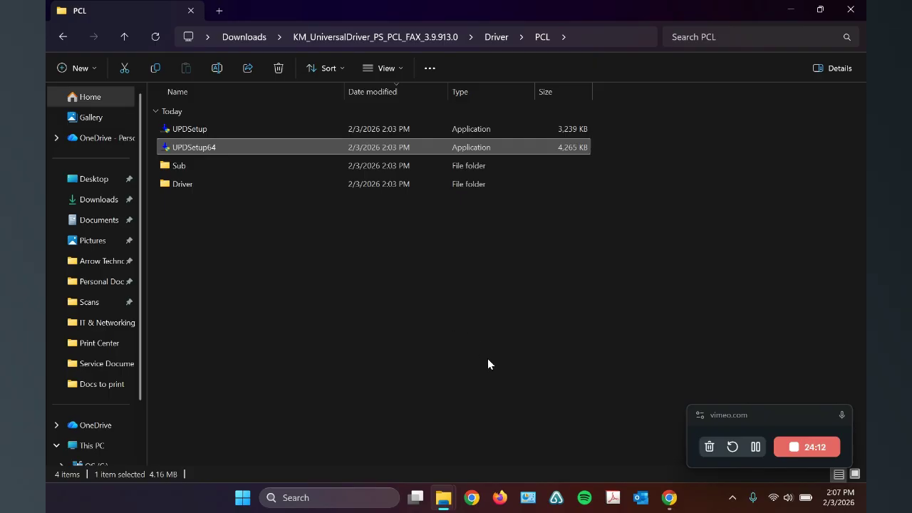
# Step: Open Control Panel's devices and printers, go to Printers & scanners and open the KONICA MINOLTA bizhub C450i PCL UPD printer
pyautogui.click(323, 496)
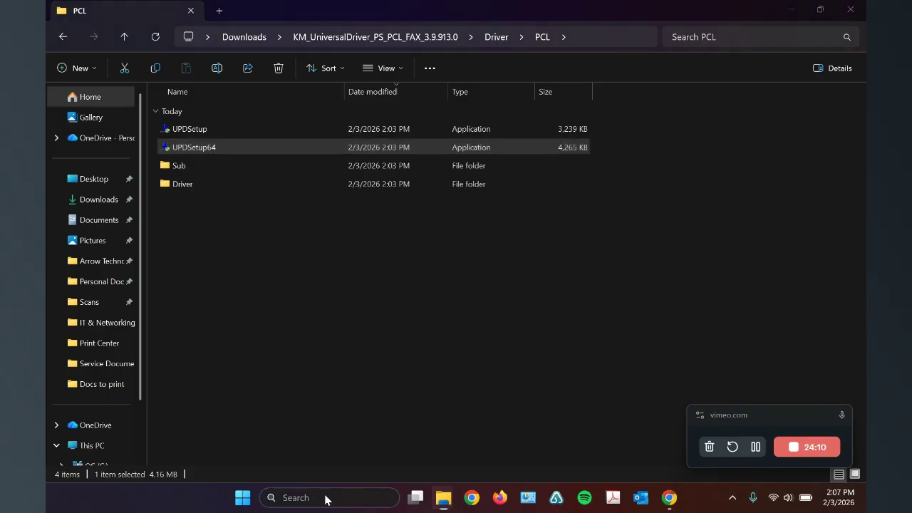
pyautogui.write('control')
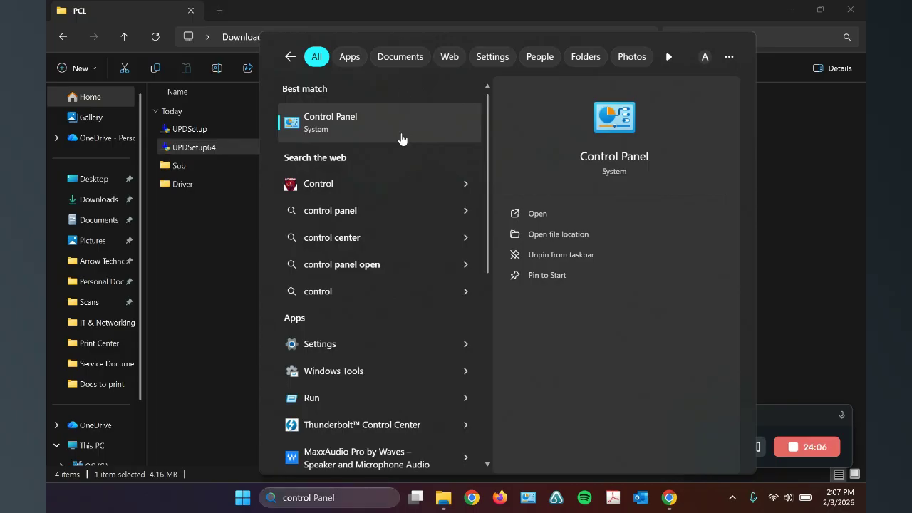
pyautogui.click(401, 133)
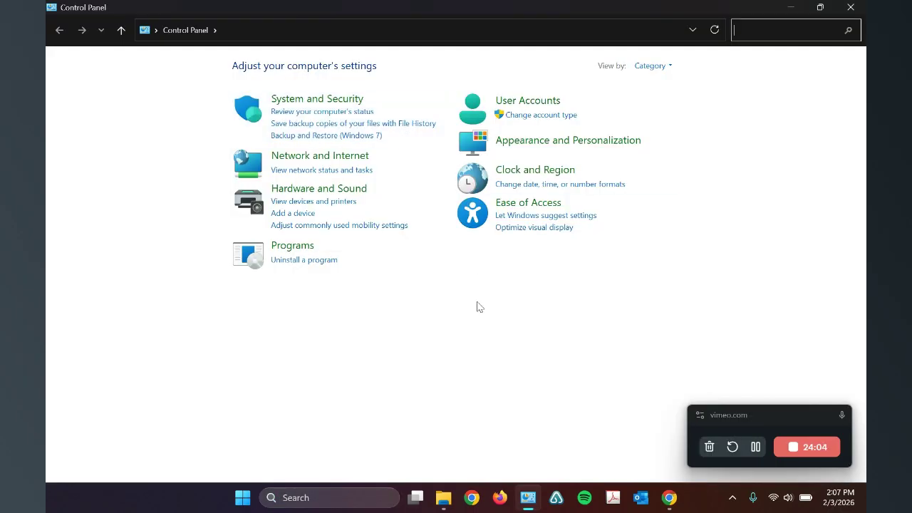
pyautogui.click(344, 203)
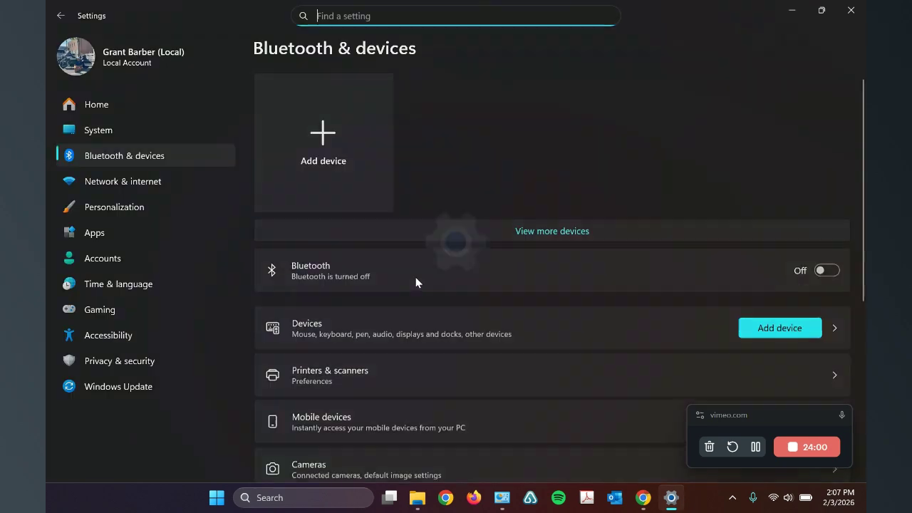
pyautogui.click(422, 366)
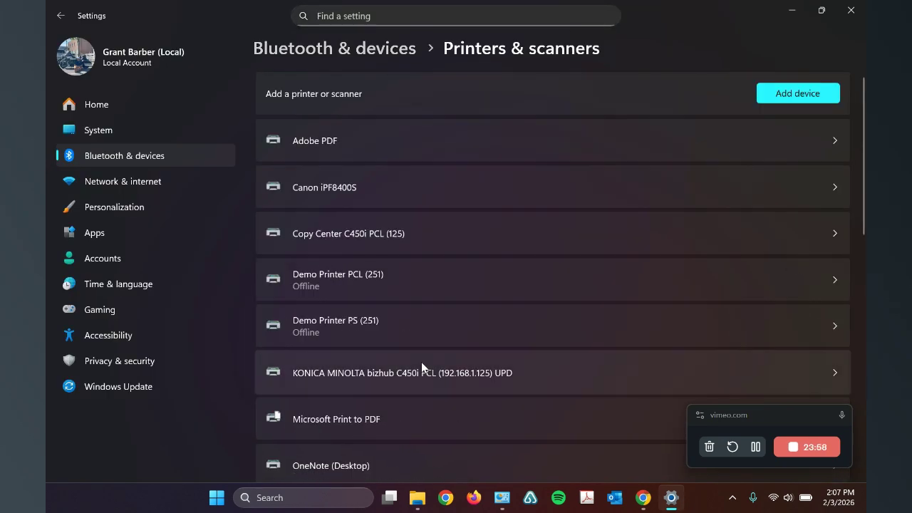
pyautogui.scroll(-2, 473, 293)
pyautogui.click(573, 298)
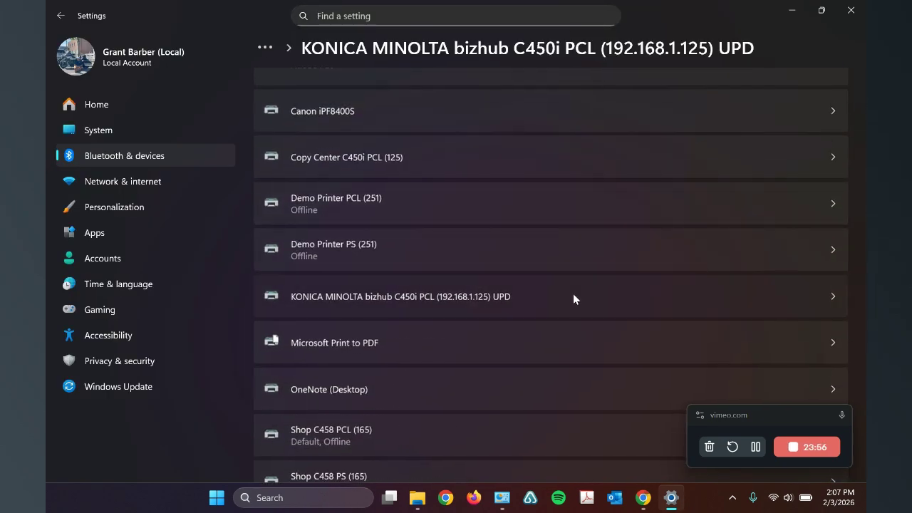
# Step: Open the C450i's printing preferences and set the layout's Print Type to 1-Sided
pyautogui.click(504, 284)
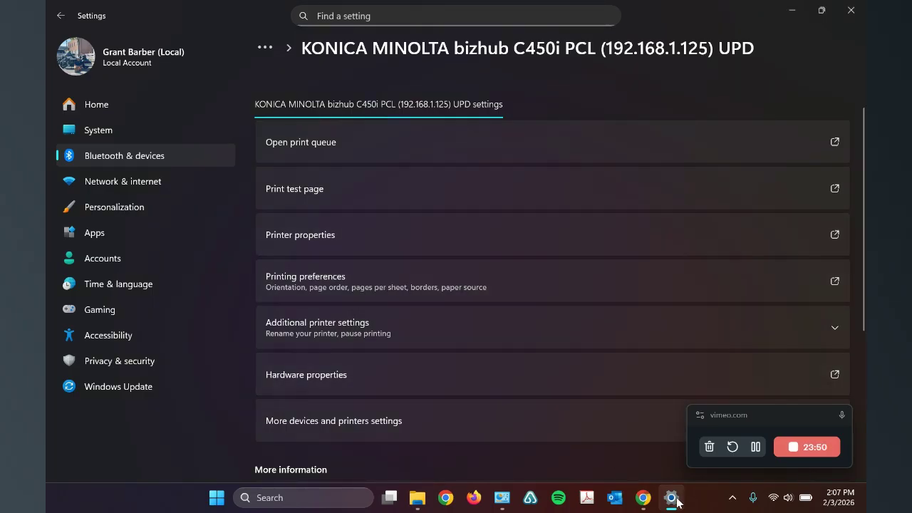
pyautogui.click(793, 12)
pyautogui.moveTo(693, 117); pyautogui.dragTo(511, 88)
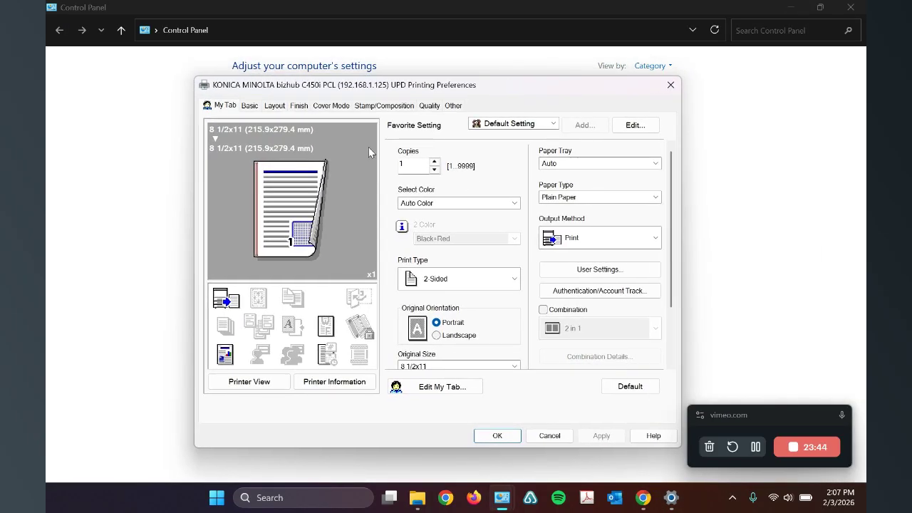
pyautogui.click(274, 105)
pyautogui.click(575, 173)
pyautogui.click(590, 194)
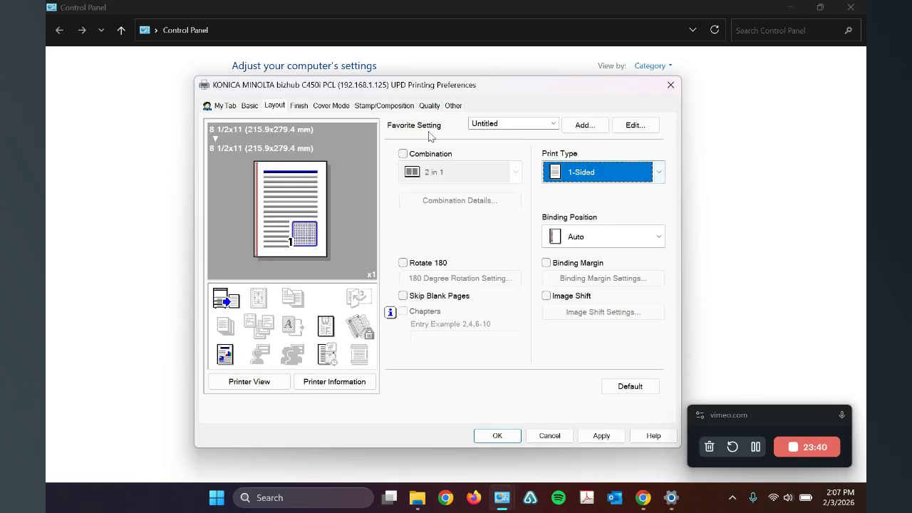
# Step: Choose Auto Color as the quality color selection, apply the printing preferences and close them
pyautogui.click(429, 107)
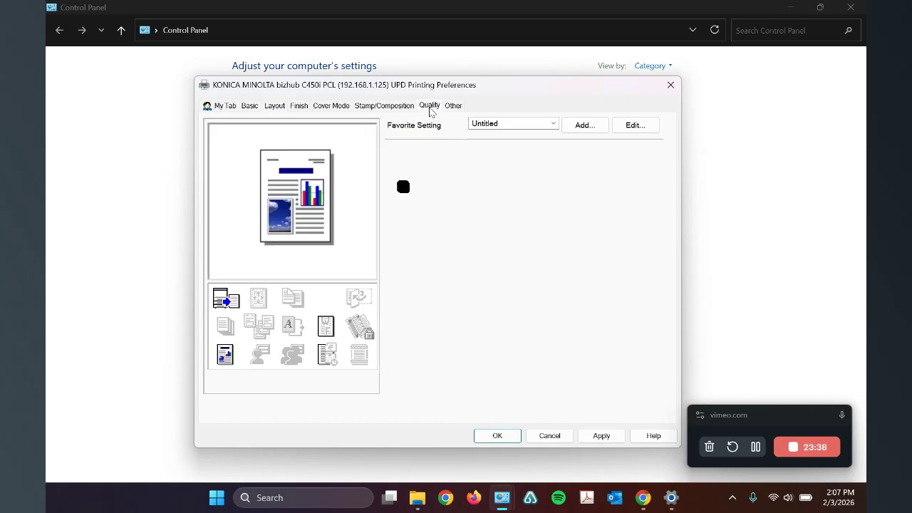
pyautogui.click(457, 166)
pyautogui.click(465, 181)
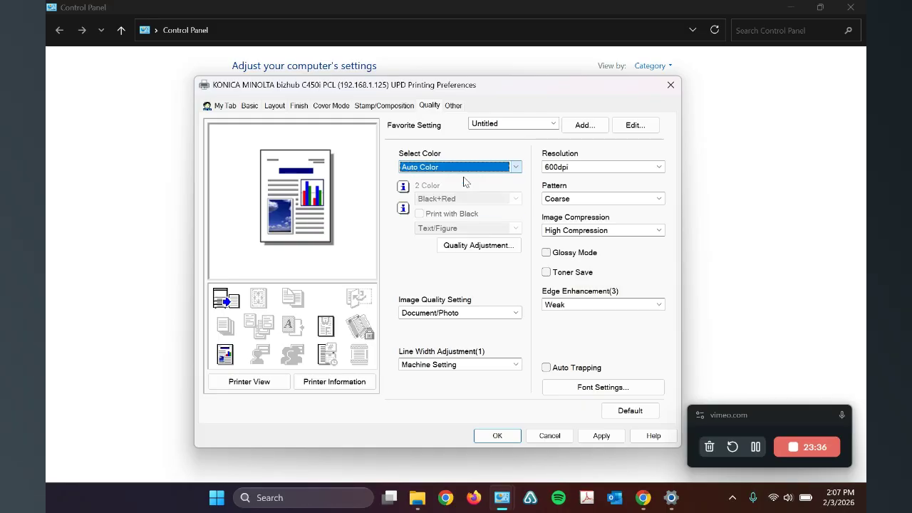
pyautogui.click(603, 435)
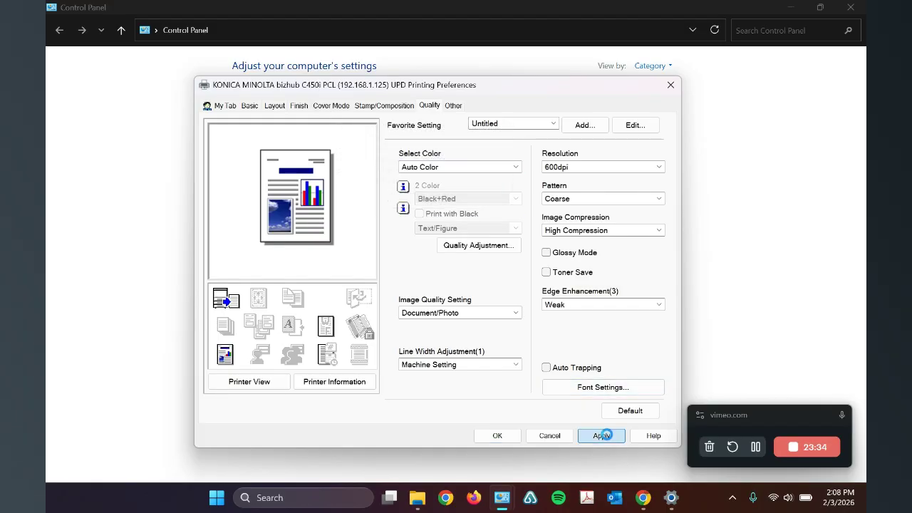
pyautogui.click(508, 439)
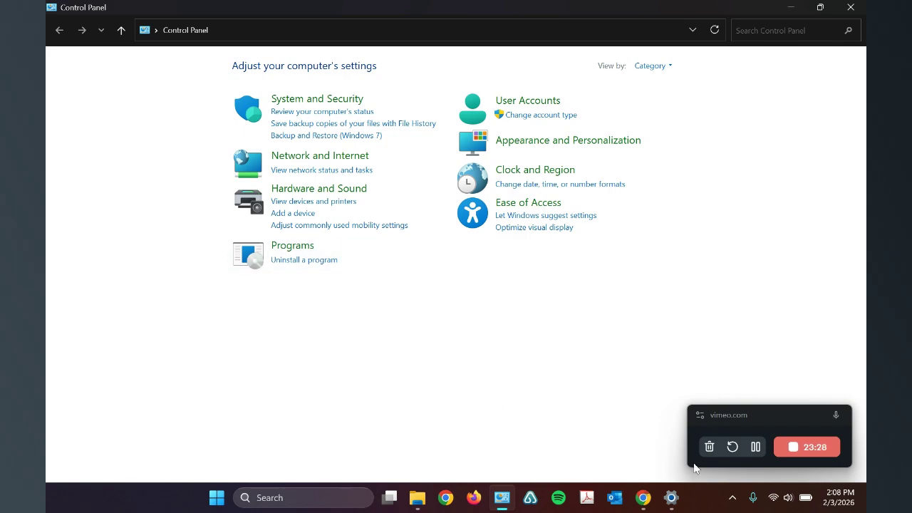
# Step: Return to the C450i's settings, open its printer properties and try the name Office Printer, clearing it again
pyautogui.click(671, 493)
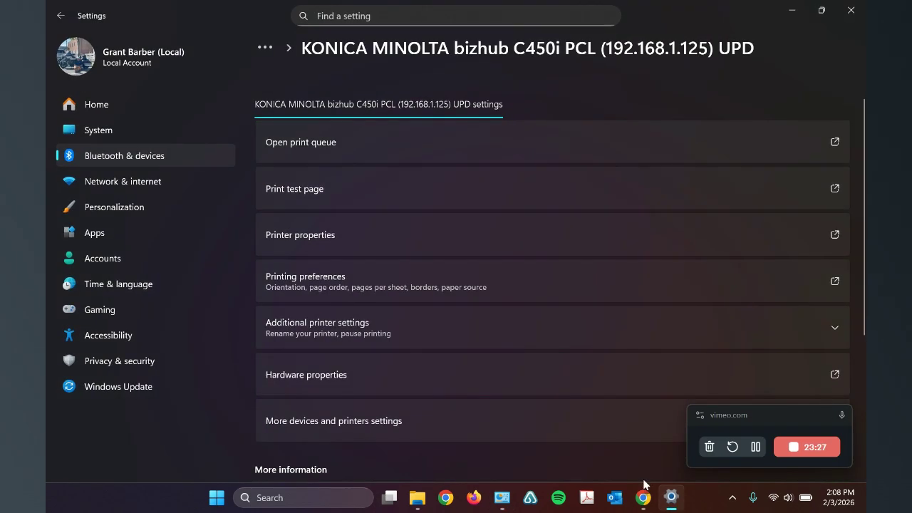
pyautogui.click(427, 234)
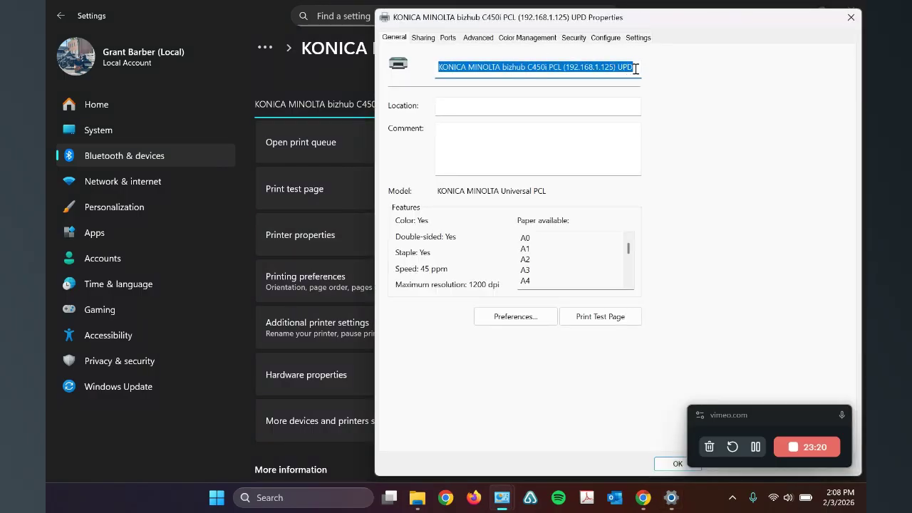
pyautogui.write('O')
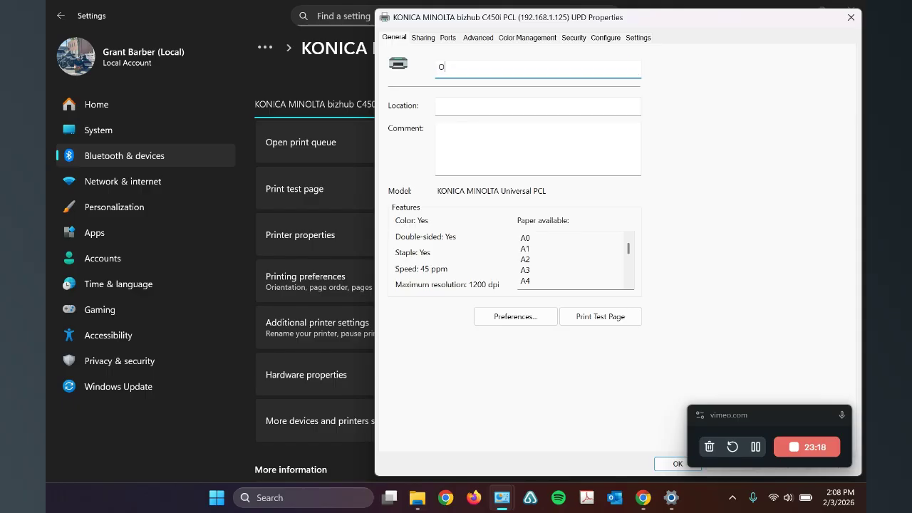
pyautogui.write('ffice Printer')
pyautogui.press('BackSpace')
pyautogui.press('BackSpace')
pyautogui.press('BackSpace')
pyautogui.press('BackSpace')
pyautogui.press('BackSpace')
pyautogui.press('BackSpace')
pyautogui.press('BackSpace')
pyautogui.press('BackSpace')
pyautogui.press('BackSpace')
pyautogui.press('BackSpace')
pyautogui.press('BackSpace')
# Step: Print a test page from the C450i's printer properties and close the properties, discarding the name change
pyautogui.click(614, 318)
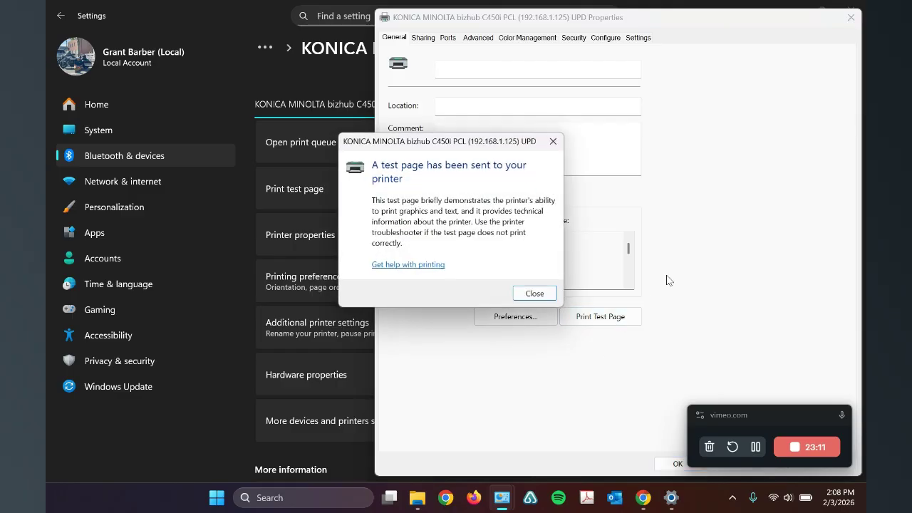
pyautogui.click(535, 293)
pyautogui.moveTo(594, 15); pyautogui.dragTo(465, 31)
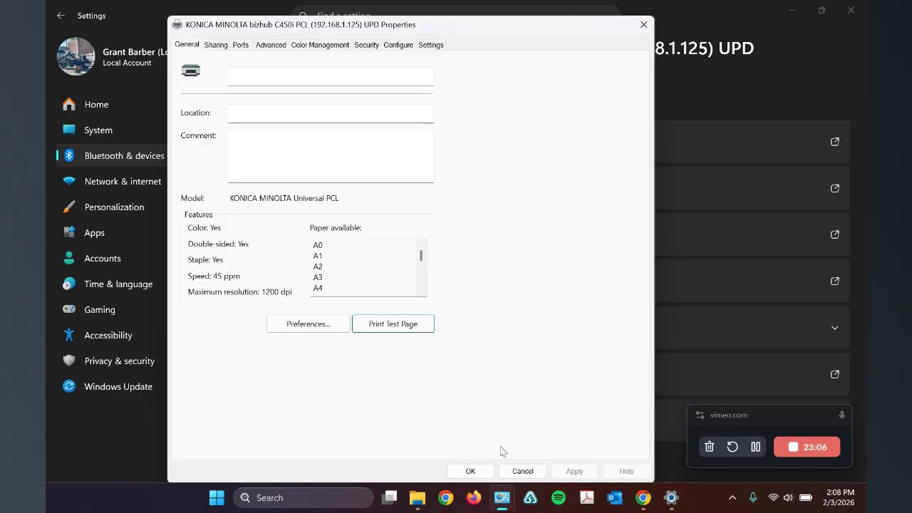
pyautogui.click(476, 472)
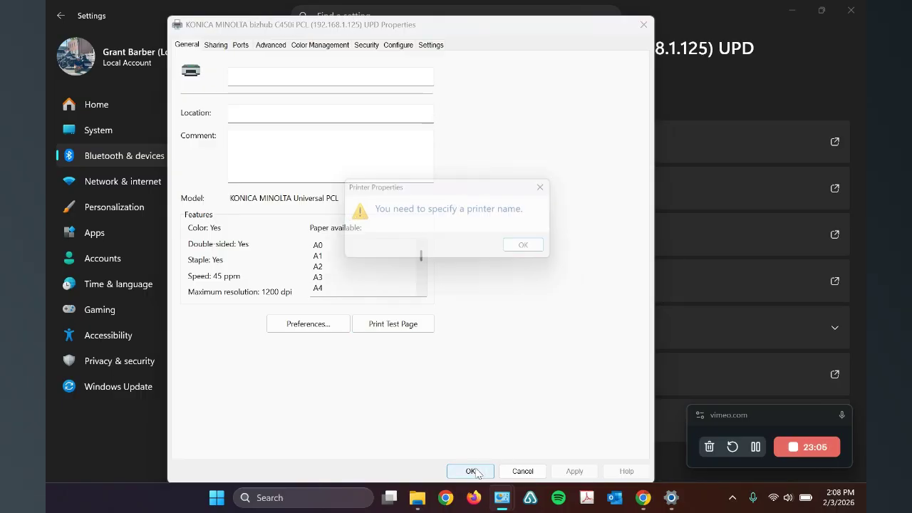
pyautogui.click(535, 250)
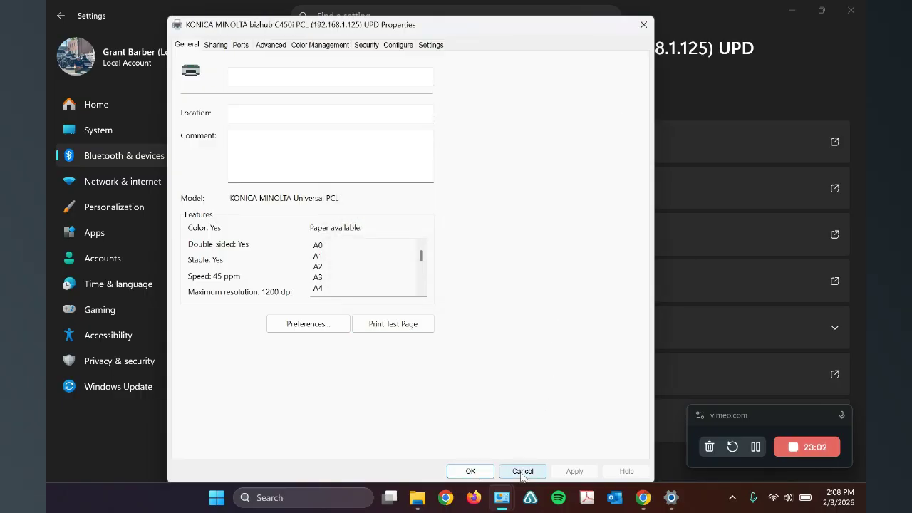
pyautogui.click(522, 471)
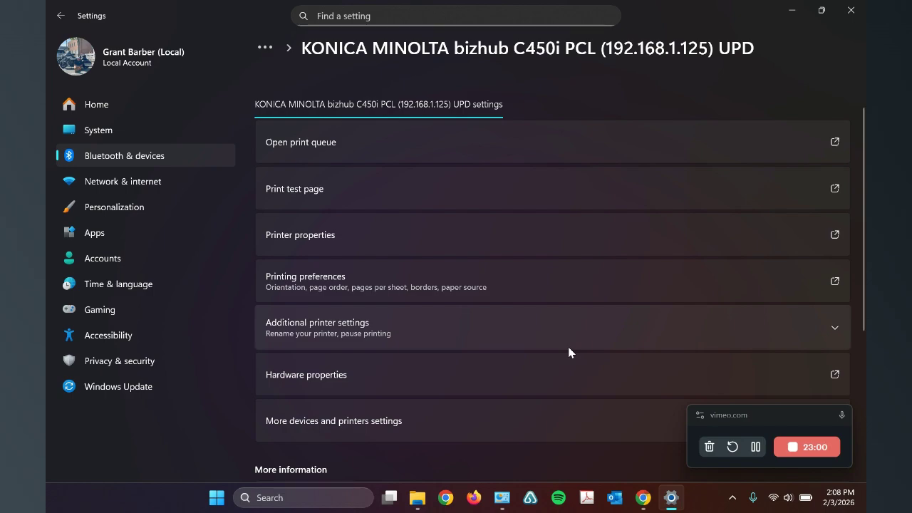